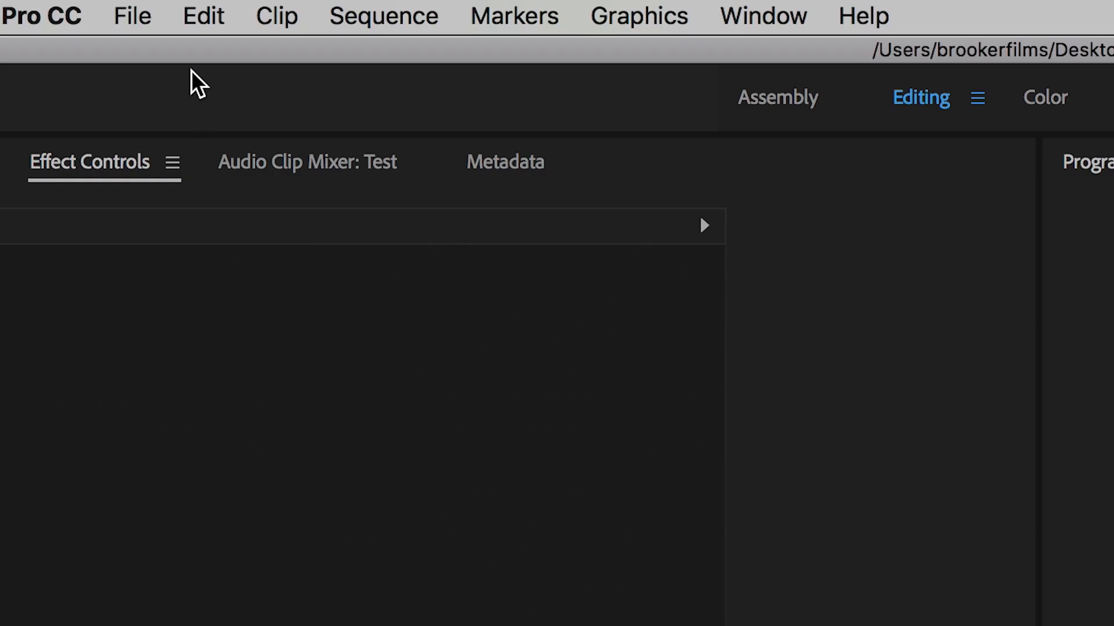
Open the File menu to reach the New item options
{"action": "left_click", "coordinate": [128, 11]}
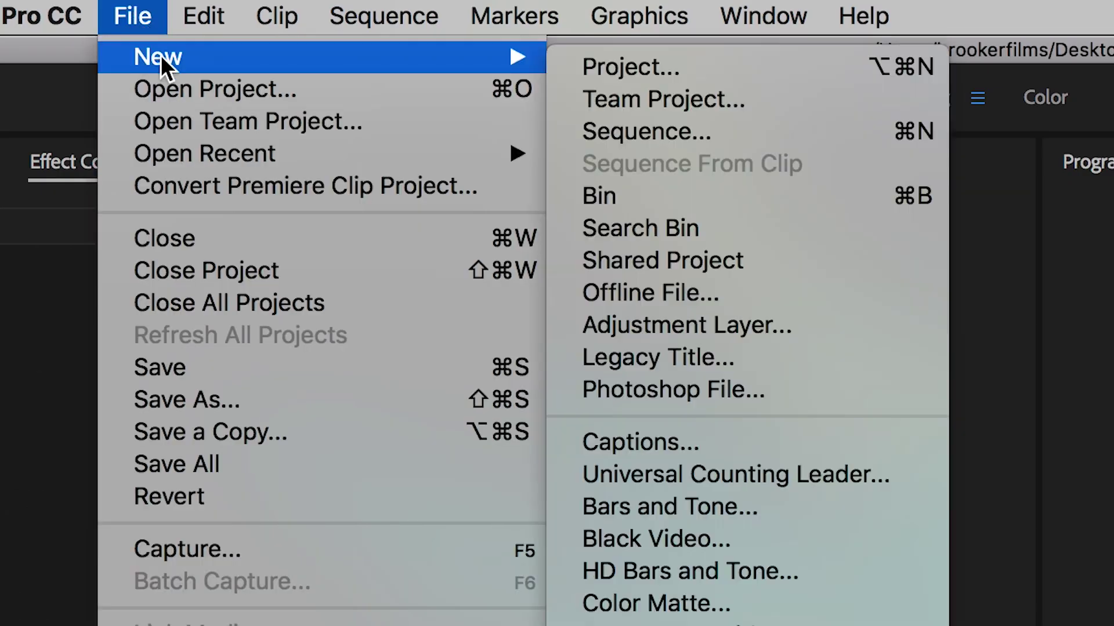
{"action": "mouse_move", "coordinate": [314, 56]}
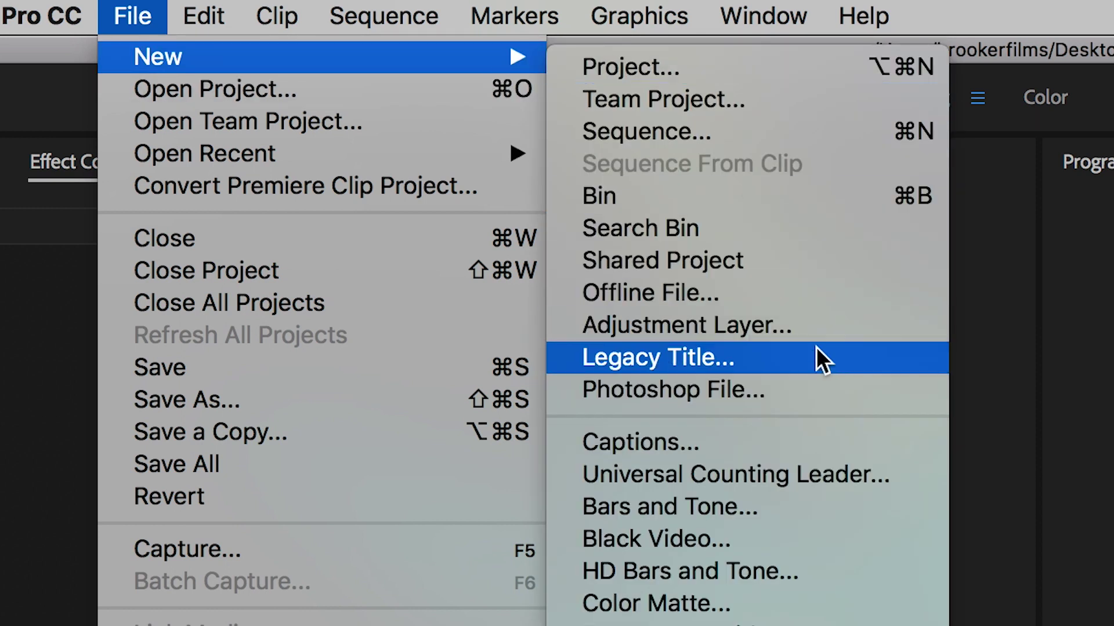
Create a new Legacy Title with default settings and start a text box on the canvas
{"action": "left_click", "coordinate": [917, 365]}
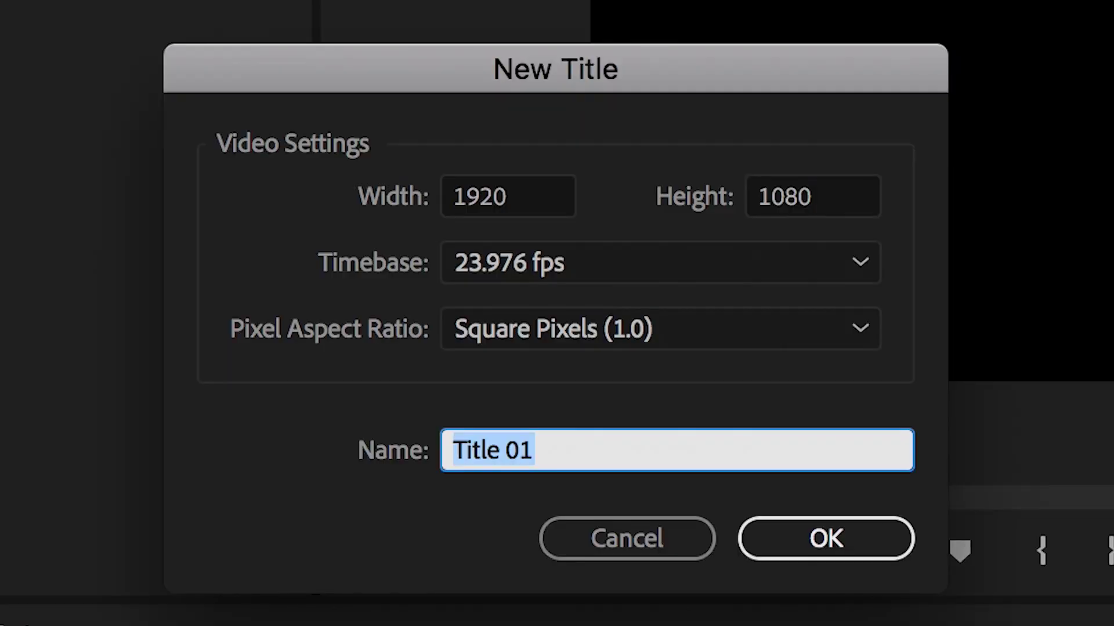
{"action": "left_click", "coordinate": [862, 540]}
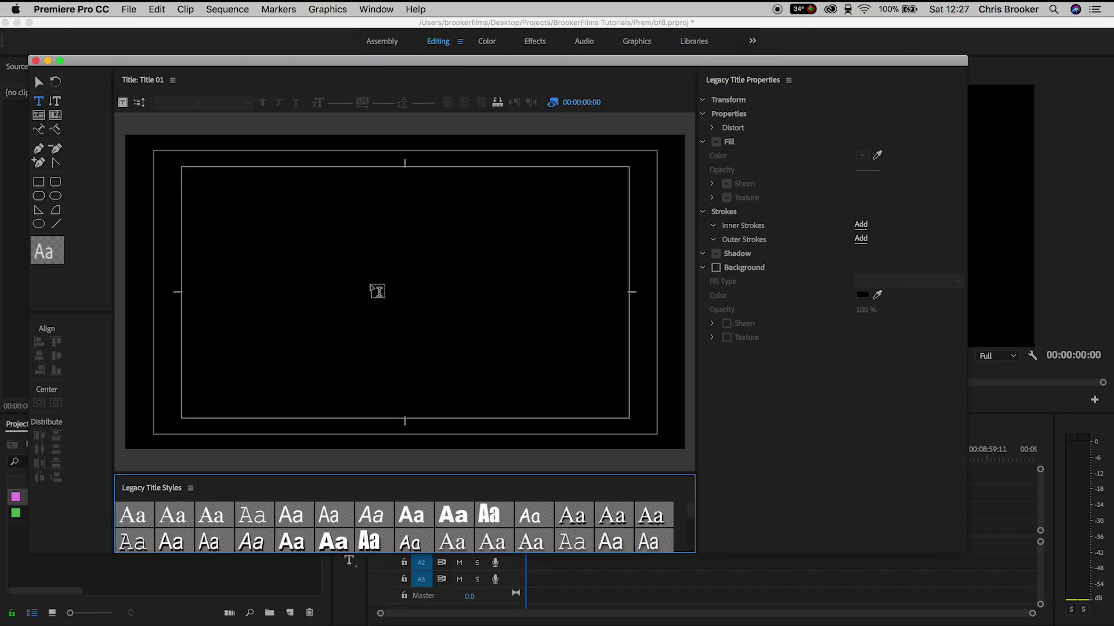
{"action": "left_click", "coordinate": [294, 279]}
{"action": "type", "text": "GLOW"}
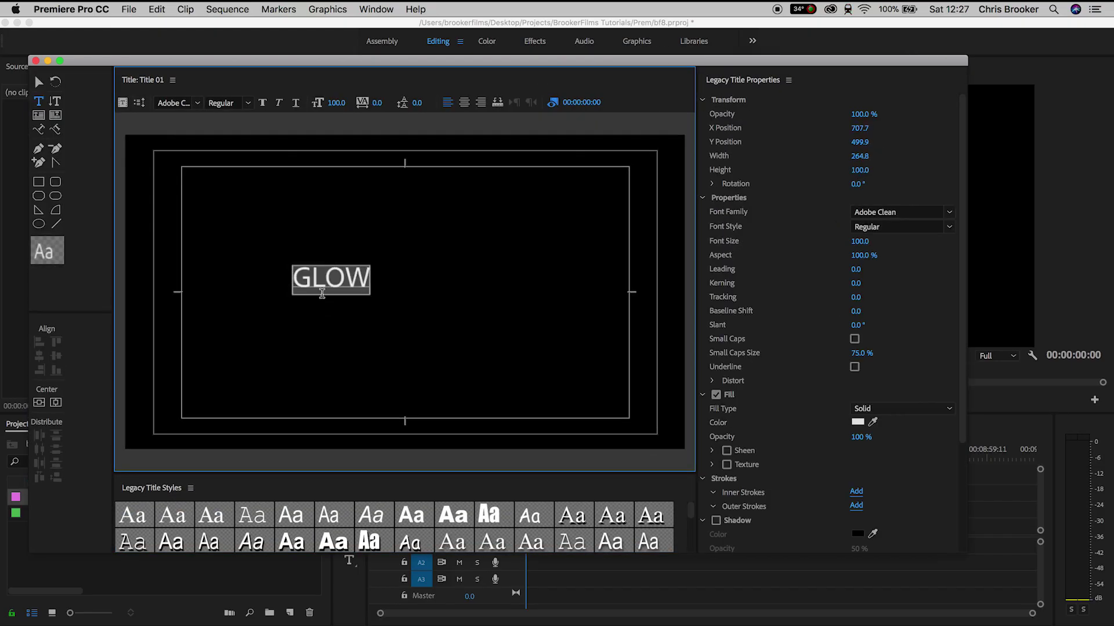
Make GLOW Heavy at size 242, centre it horizontally, and close the titler
{"action": "left_click", "coordinate": [228, 103]}
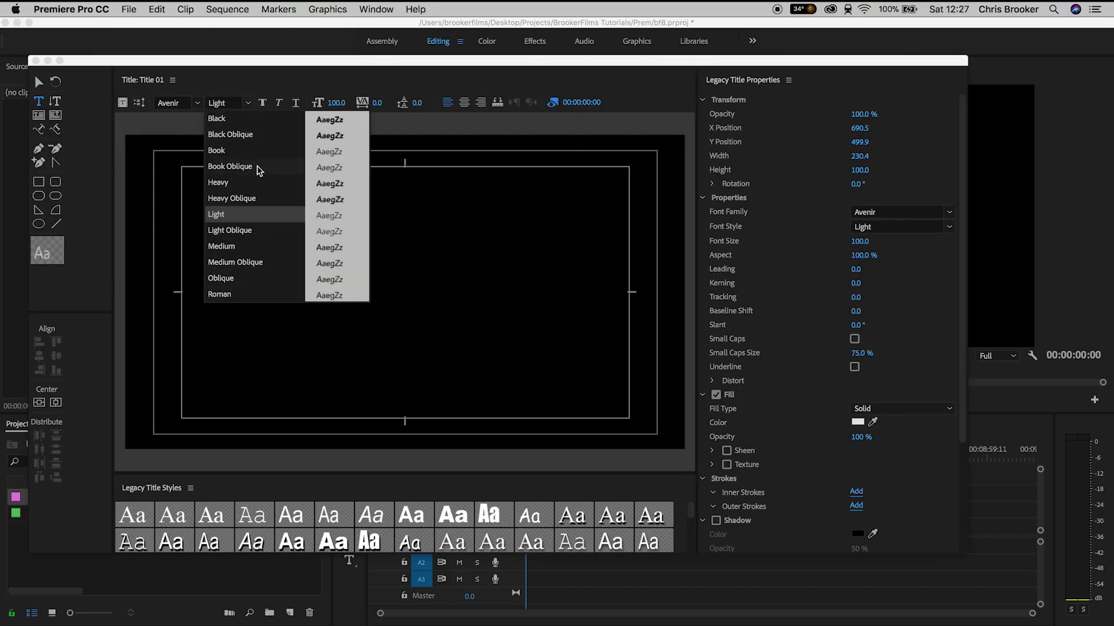
{"action": "left_click", "coordinate": [236, 185]}
{"action": "left_click_drag", "start_coordinate": [335, 104], "coordinate": [400, 104]}
{"action": "left_click", "coordinate": [39, 403]}
{"action": "left_click", "coordinate": [38, 81]}
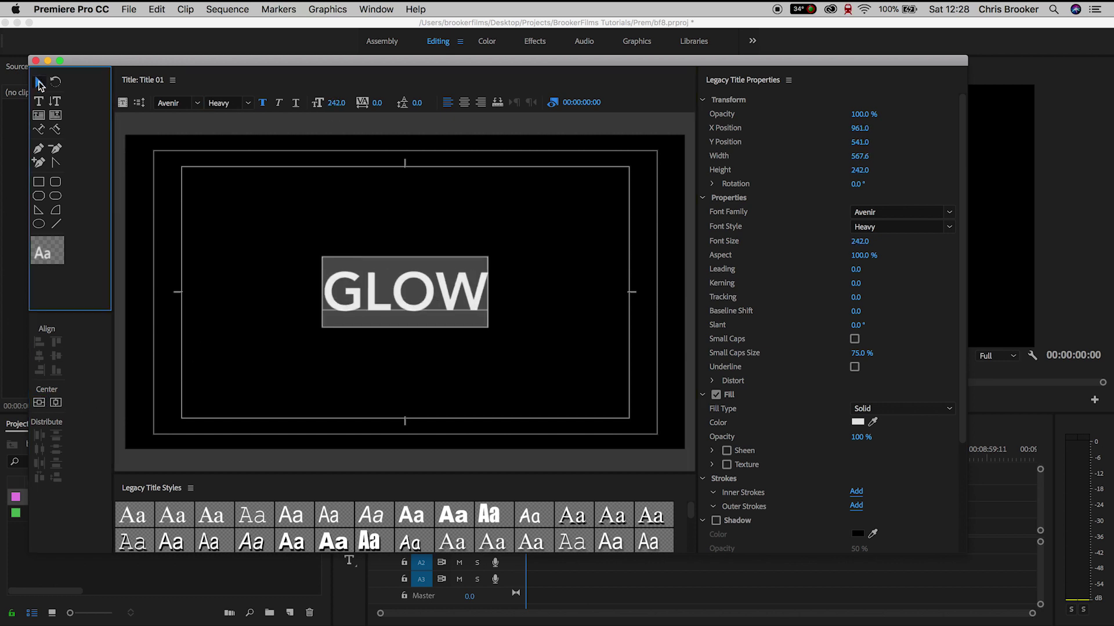
{"action": "left_click", "coordinate": [258, 198]}
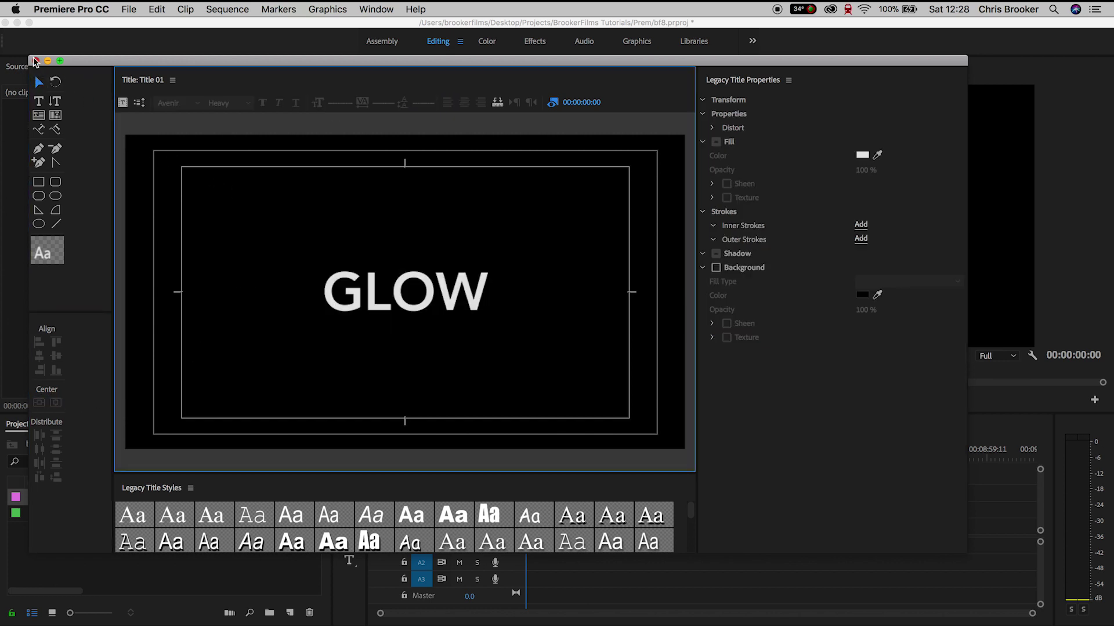
{"action": "left_click", "coordinate": [35, 59]}
Put Title 01 at the start of V1, zoom the timeline, and find Alpha Glow
{"action": "mouse_move", "coordinate": [183, 296]}
{"action": "left_mouse_down"}
{"action": "mouse_move", "coordinate": [188, 389]}
{"action": "mouse_move", "coordinate": [299, 367]}
{"action": "left_mouse_up"}
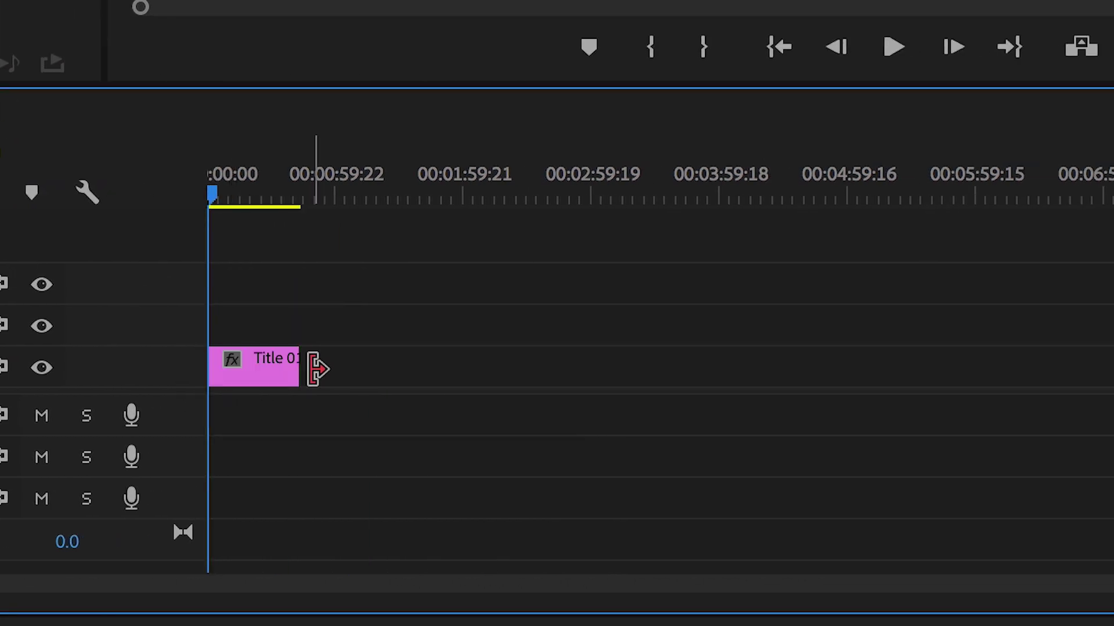
{"action": "key", "text": "equal"}
{"action": "key", "text": "equal"}
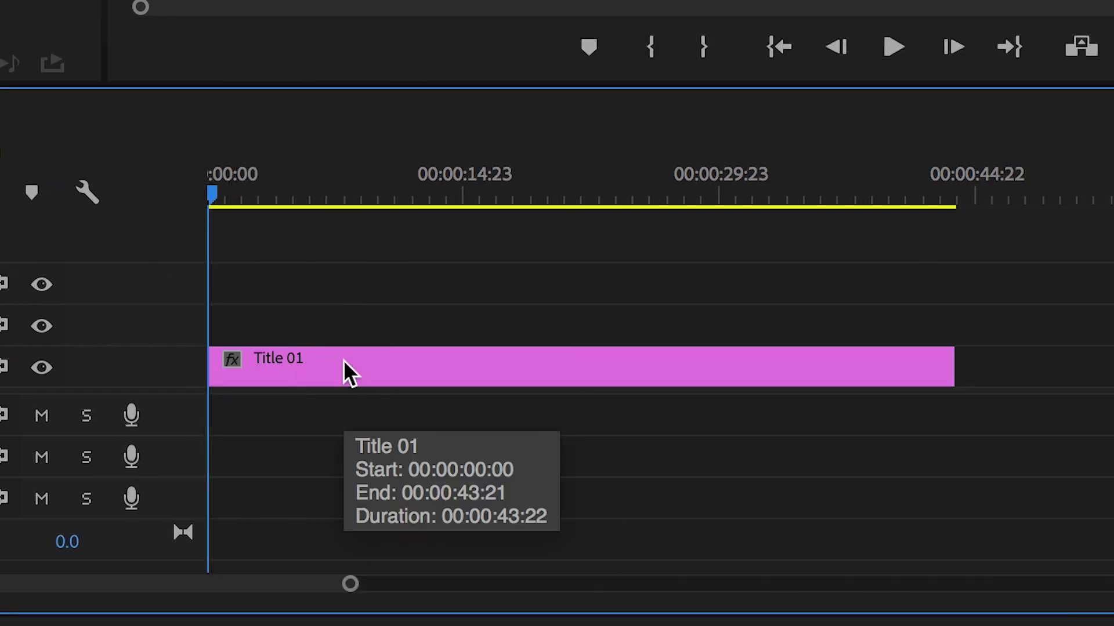
{"action": "left_click", "coordinate": [604, 109]}
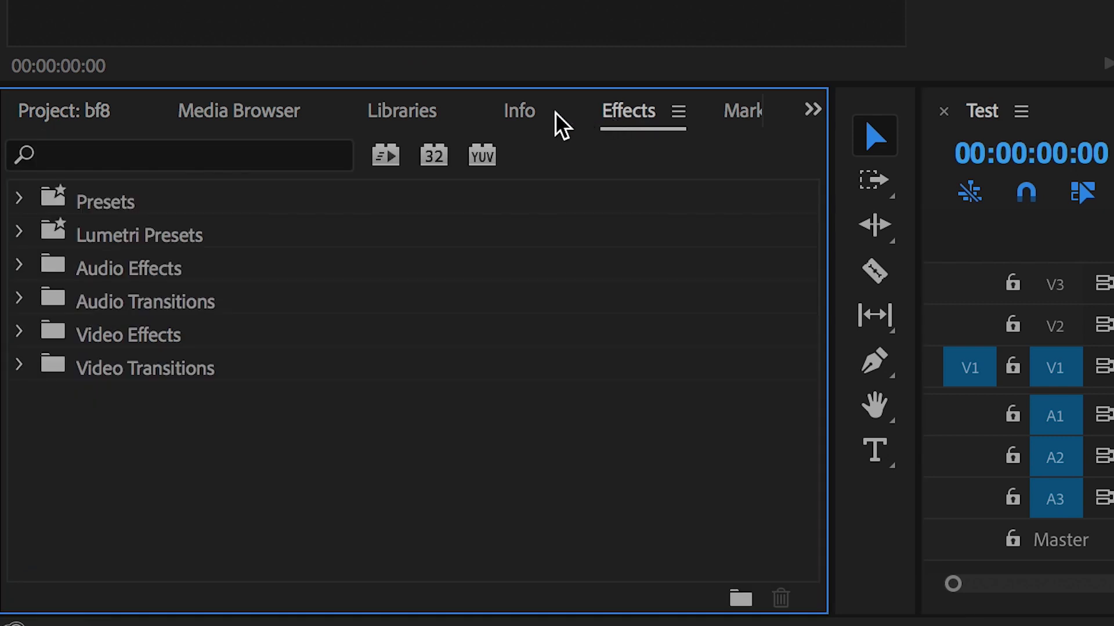
{"action": "left_click", "coordinate": [185, 157]}
{"action": "type", "text": "glow"}
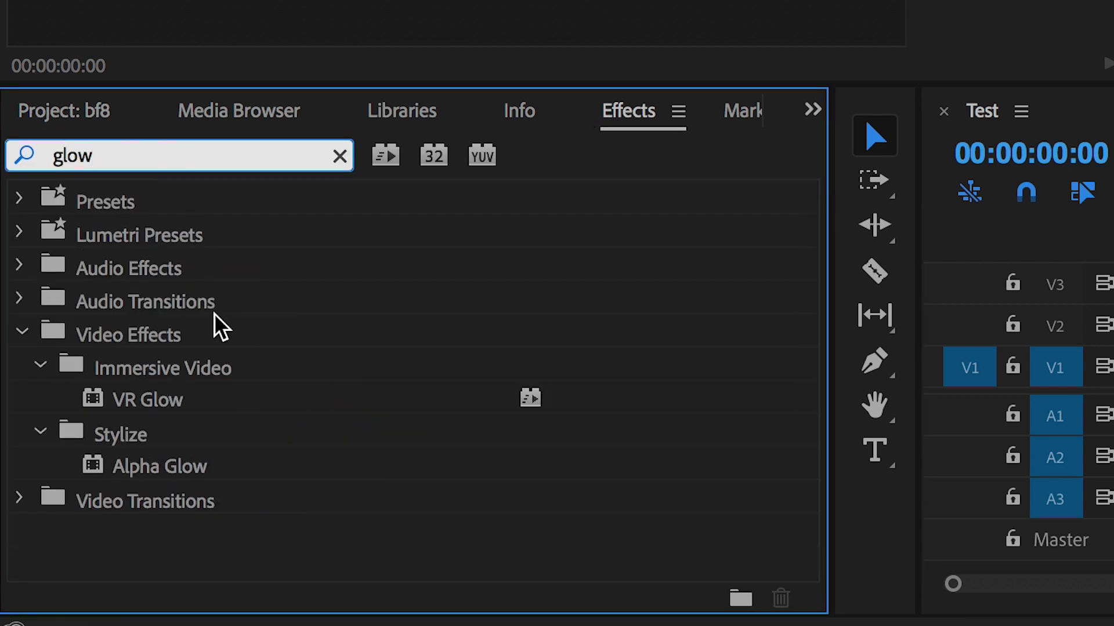
{"action": "left_click", "coordinate": [209, 474]}
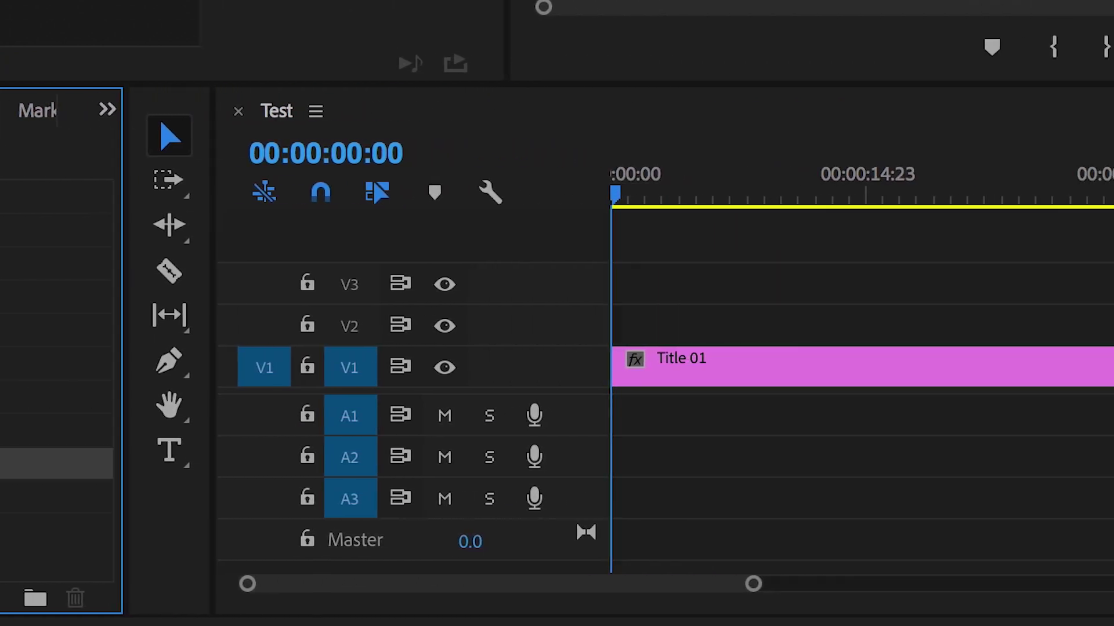
Apply Alpha Glow to Title 01 with a bright magenta FF00F9 start colour
{"action": "left_click_drag", "start_coordinate": [70, 463], "coordinate": [713, 370]}
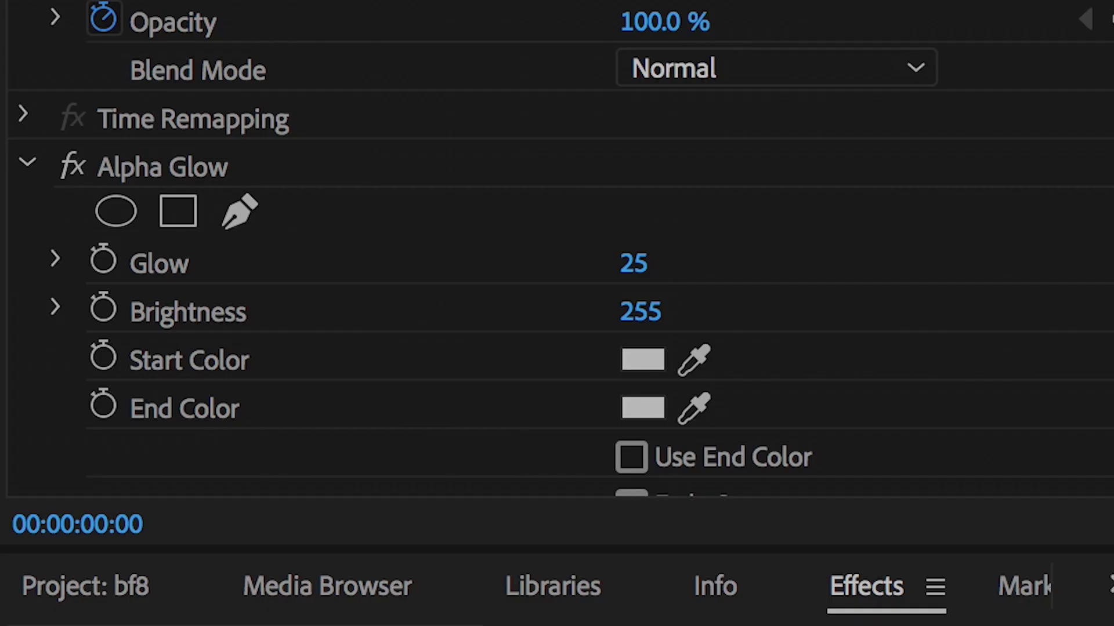
{"action": "scroll", "coordinate": [557, 262], "scroll_direction": "down", "scroll_amount": 2}
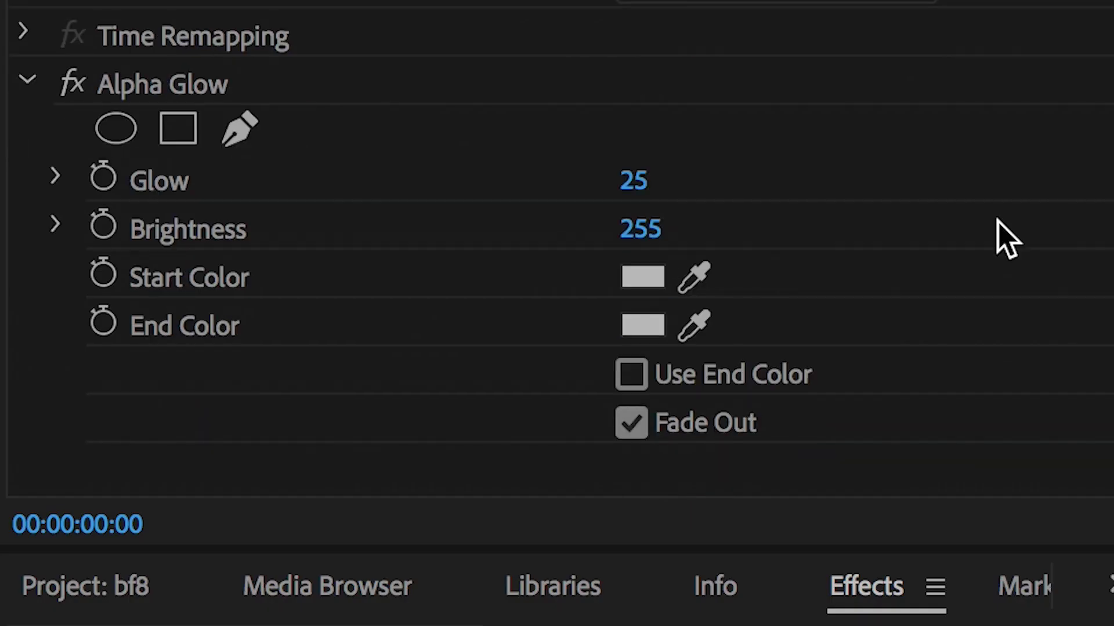
{"action": "left_click", "coordinate": [632, 282]}
{"action": "left_click_drag", "start_coordinate": [589, 239], "coordinate": [593, 300]}
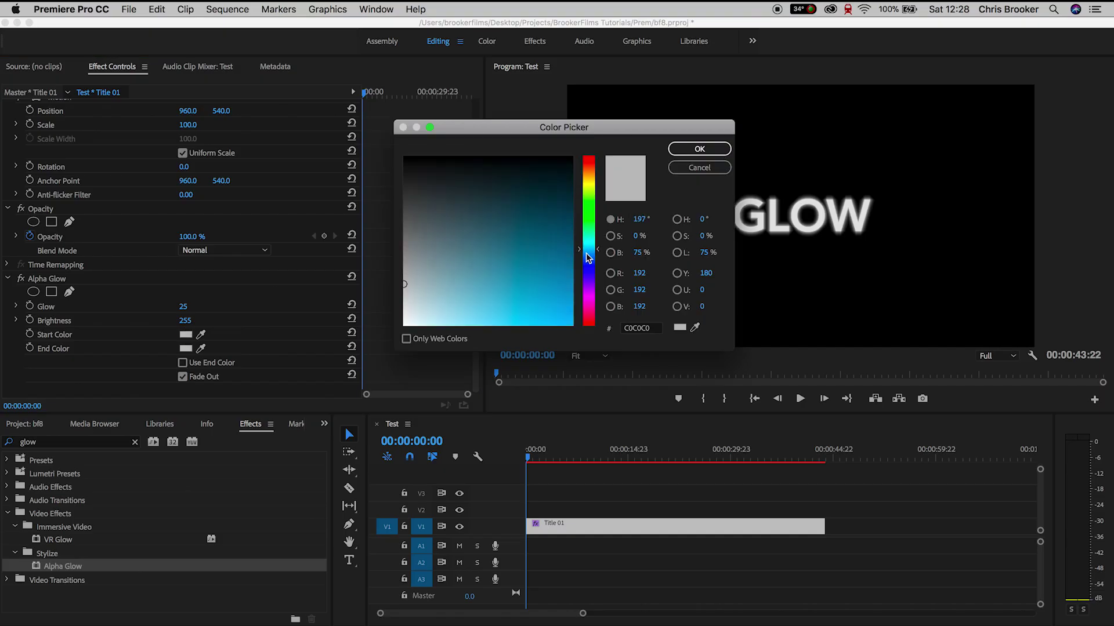
{"action": "left_click_drag", "start_coordinate": [503, 288], "coordinate": [601, 344]}
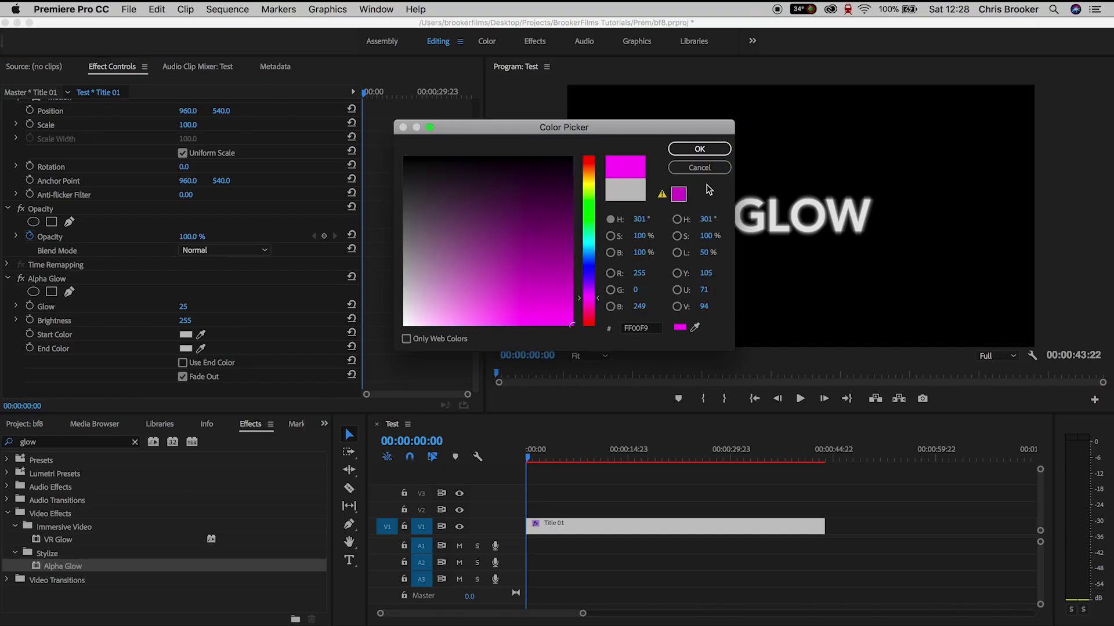
{"action": "left_click", "coordinate": [699, 149]}
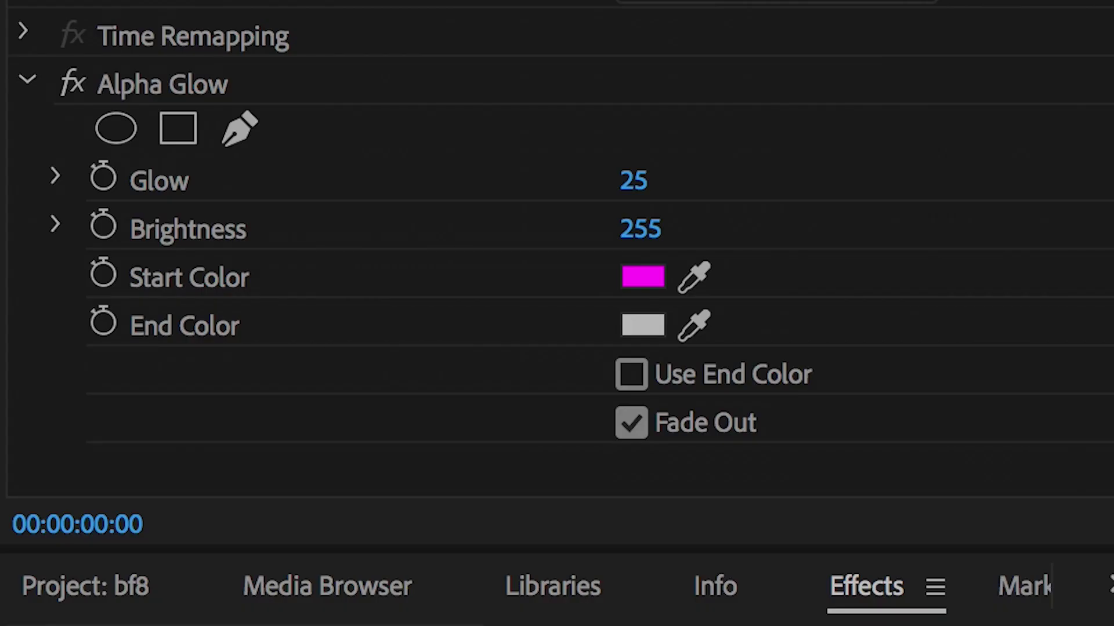
Set the Alpha Glow end colour to aqua 26C6FF
{"action": "left_click", "coordinate": [652, 326]}
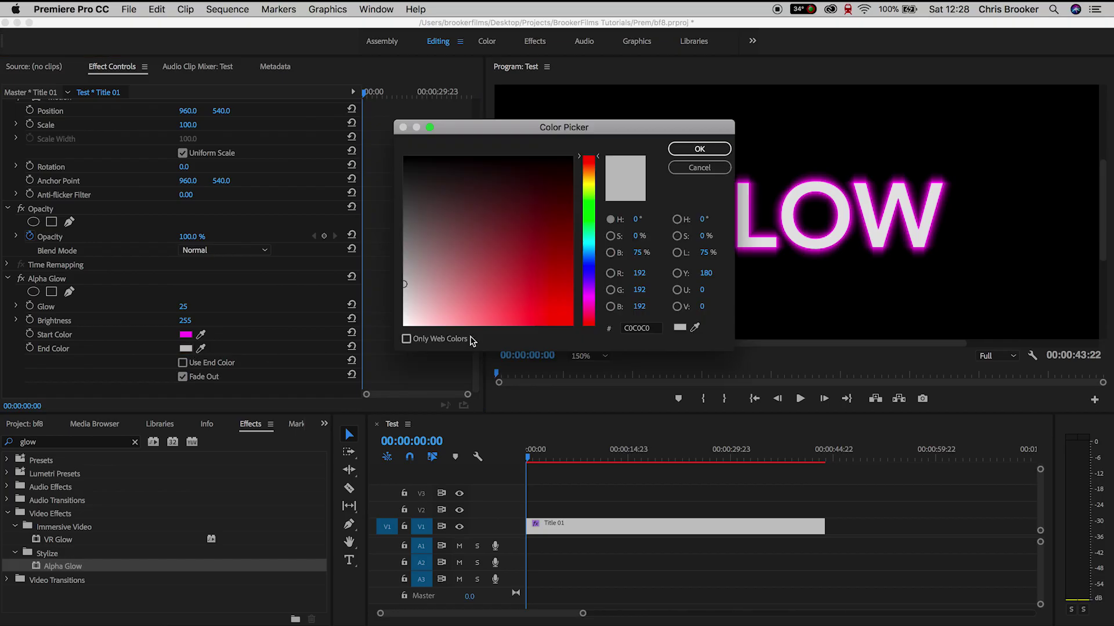
{"action": "left_click", "coordinate": [589, 270]}
{"action": "left_click", "coordinate": [513, 290]}
{"action": "left_click", "coordinate": [547, 326]}
{"action": "left_click", "coordinate": [591, 251]}
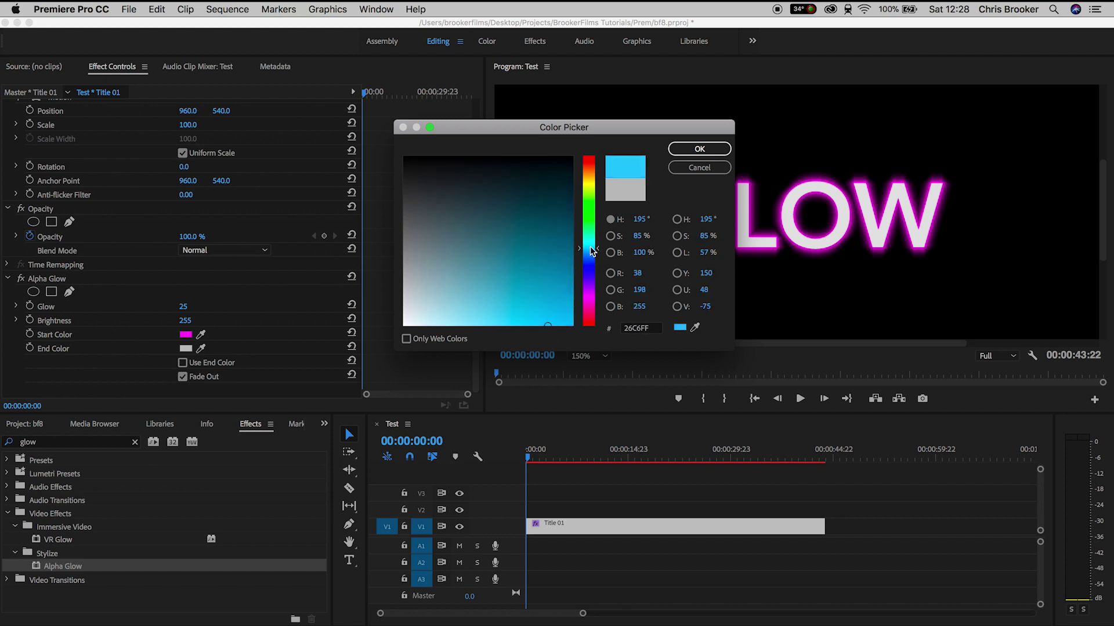
{"action": "left_click", "coordinate": [699, 149]}
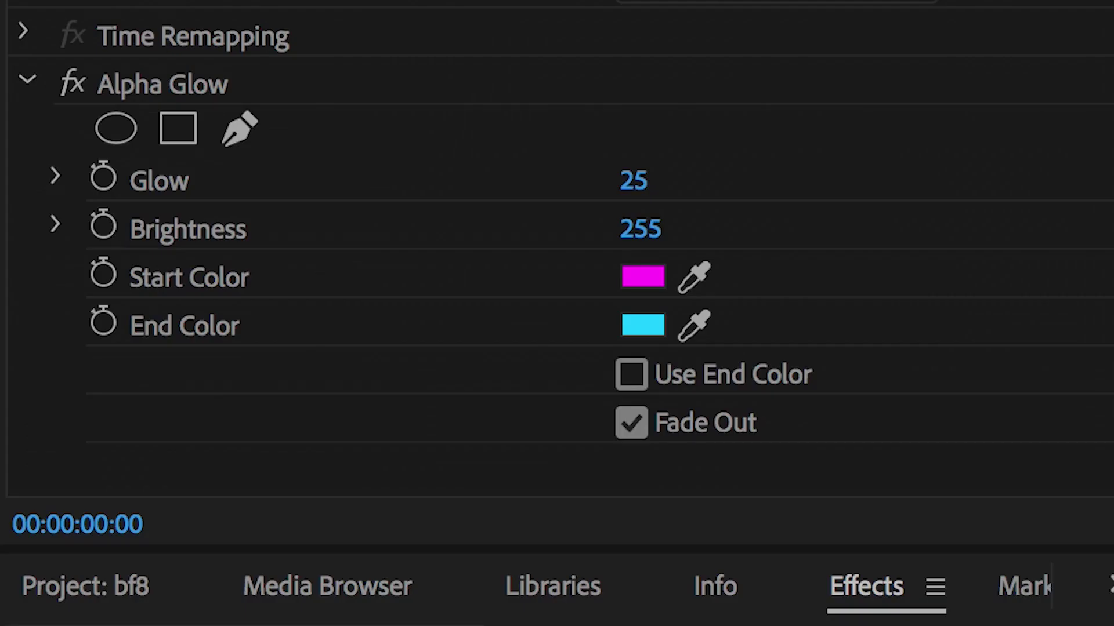
Enable Use End Color and toggle Fade Out off, then back on
{"action": "left_click", "coordinate": [668, 385]}
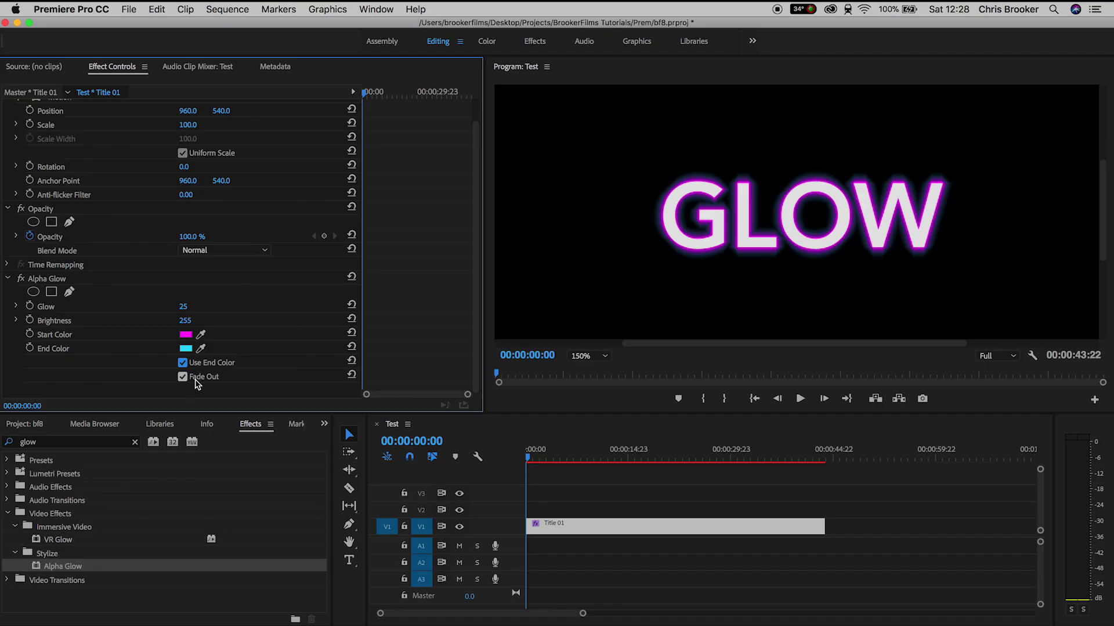
{"action": "left_click", "coordinate": [196, 384]}
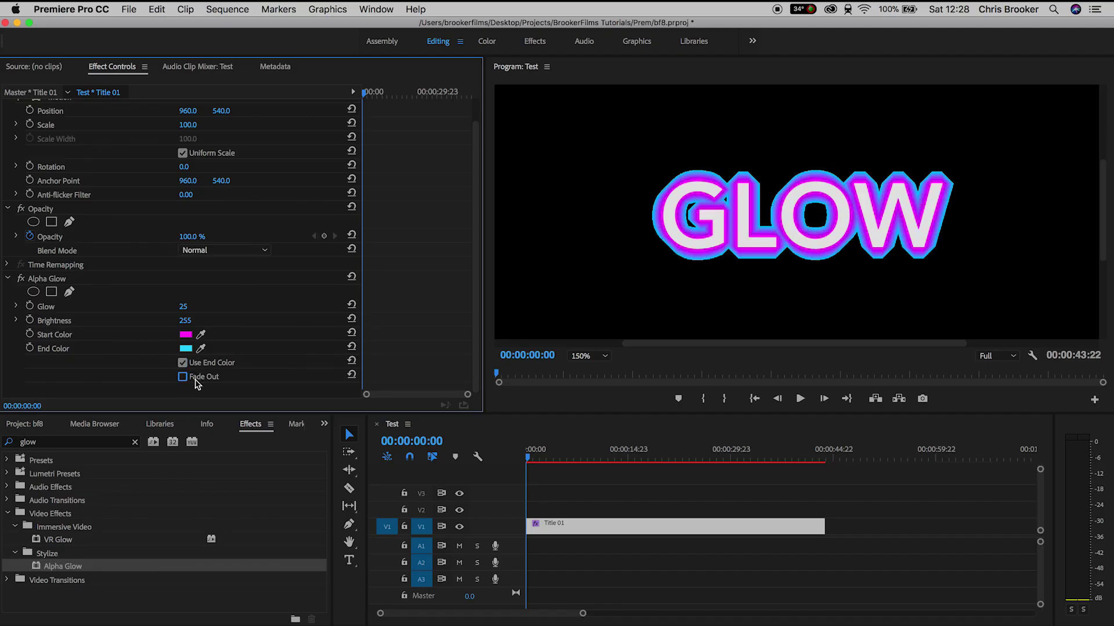
{"action": "left_click", "coordinate": [196, 384]}
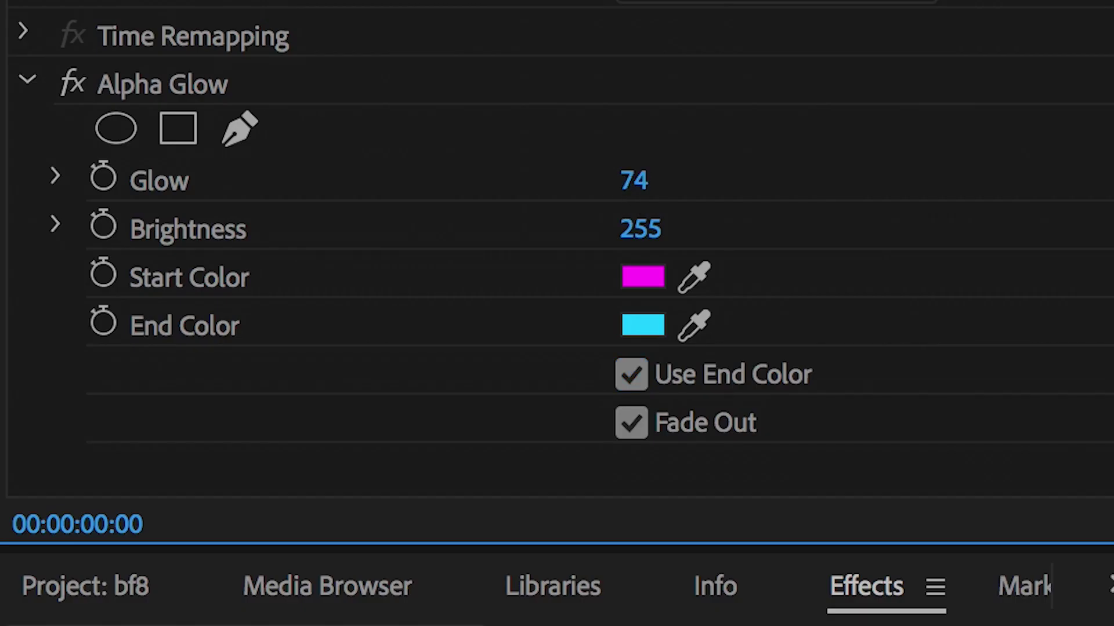
Set Alpha Glow's Glow to 100 and Brightness to 253
{"action": "left_click_drag", "start_coordinate": [634, 180], "coordinate": [688, 180]}
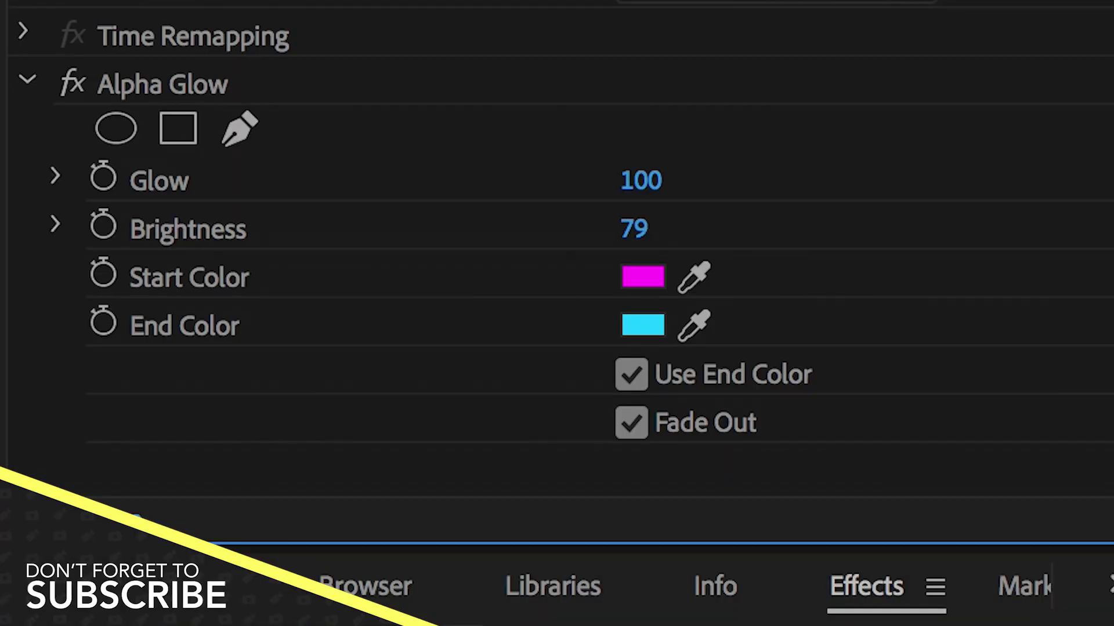
{"action": "left_click_drag", "start_coordinate": [673, 228], "coordinate": [522, 228]}
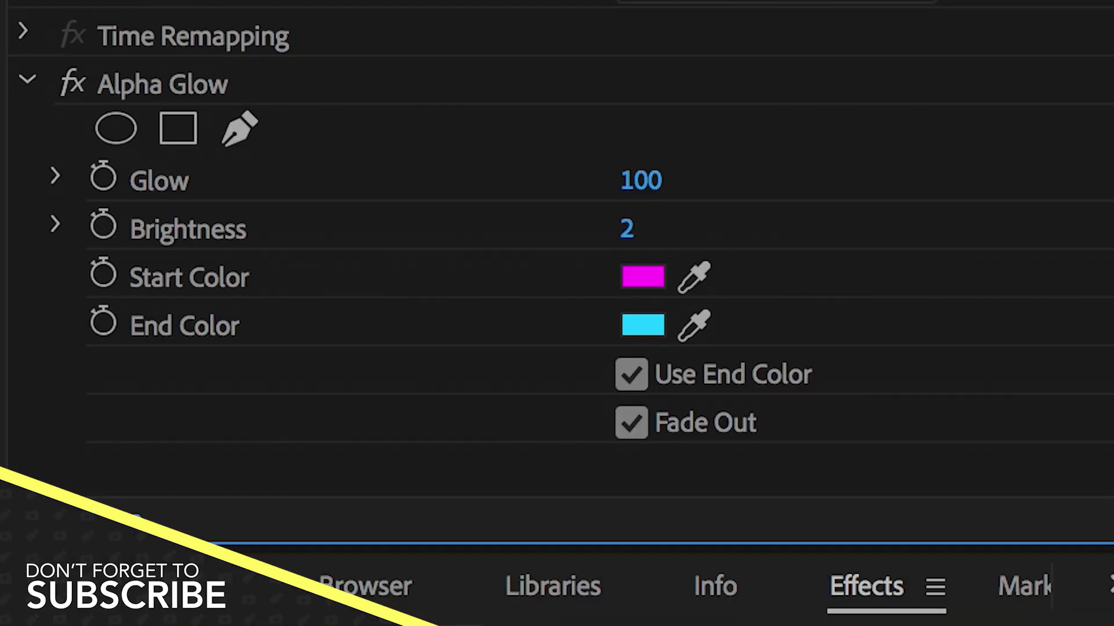
{"action": "left_click_drag", "start_coordinate": [673, 229], "coordinate": [870, 227]}
{"action": "left_click_drag", "start_coordinate": [676, 229], "coordinate": [670, 229]}
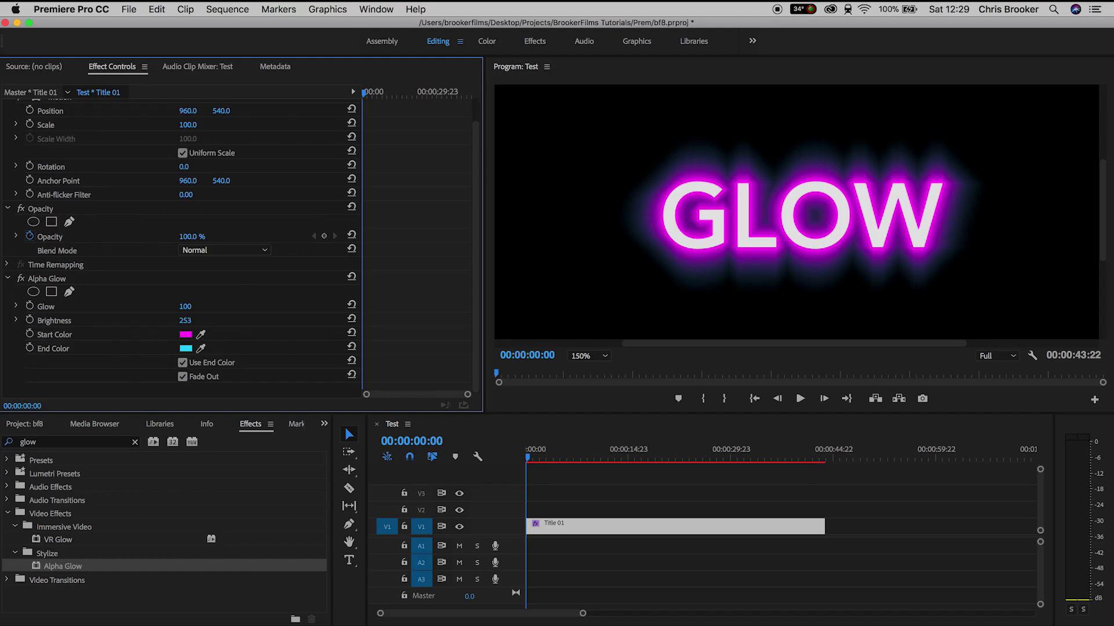